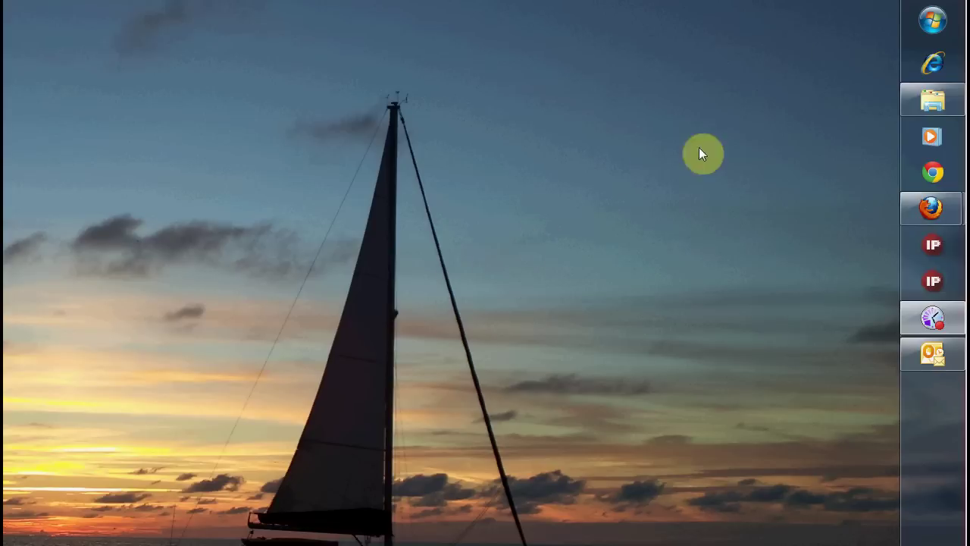
Open the status of Local Area Connection 3 from the Control Panel's Network and Sharing Center
{"action": "left_click", "coordinate": [931, 21]}
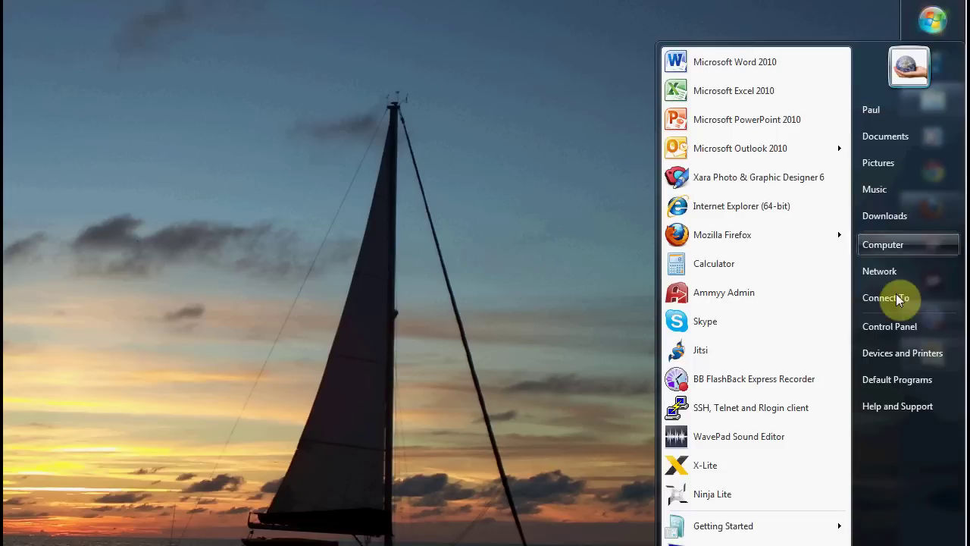
{"action": "left_click", "coordinate": [874, 326]}
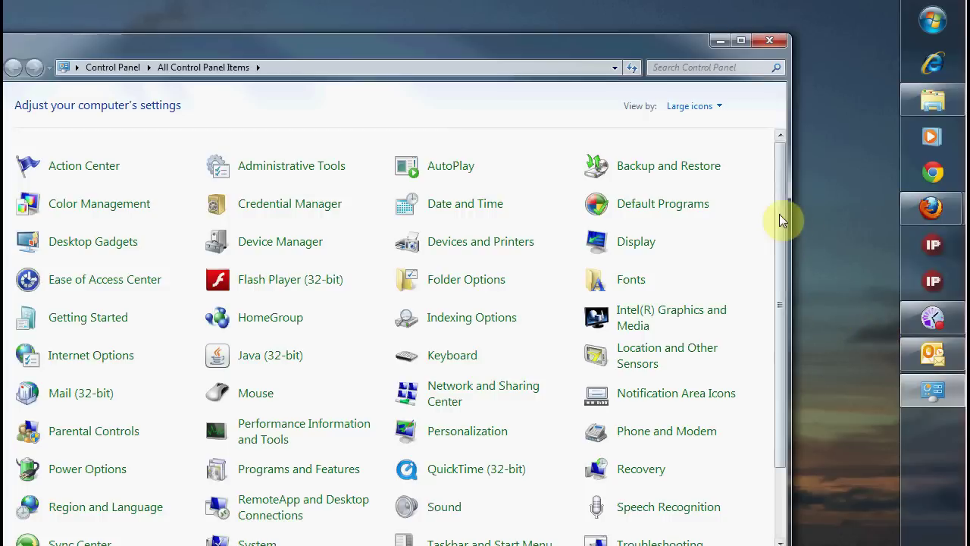
{"action": "left_click_drag", "start_coordinate": [780, 215], "coordinate": [781, 261]}
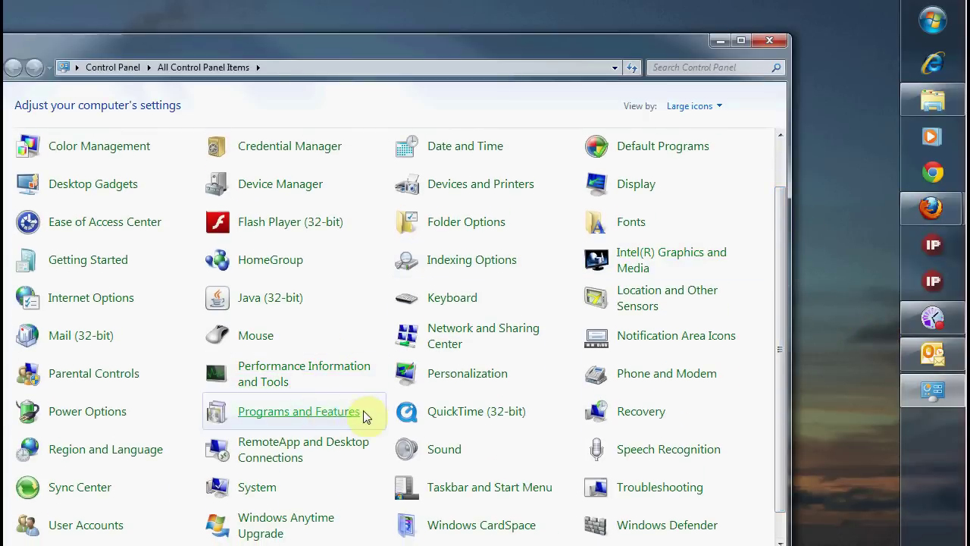
{"action": "left_click", "coordinate": [469, 343]}
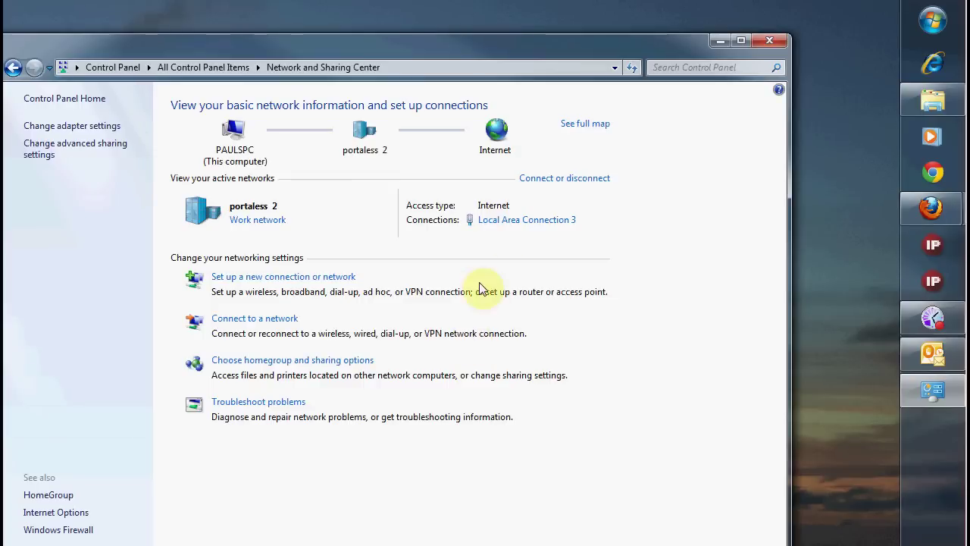
{"action": "left_click", "coordinate": [508, 222]}
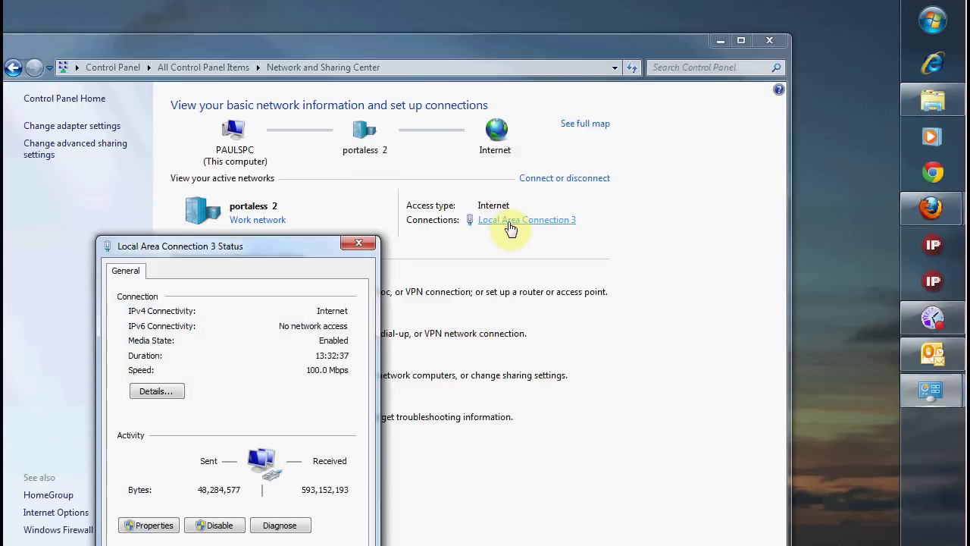
Open the Internet Protocol Version 4 (TCP/IPv4) properties of Local Area Connection 3
{"action": "left_click_drag", "start_coordinate": [282, 244], "coordinate": [353, 169]}
{"action": "left_click", "coordinate": [220, 451]}
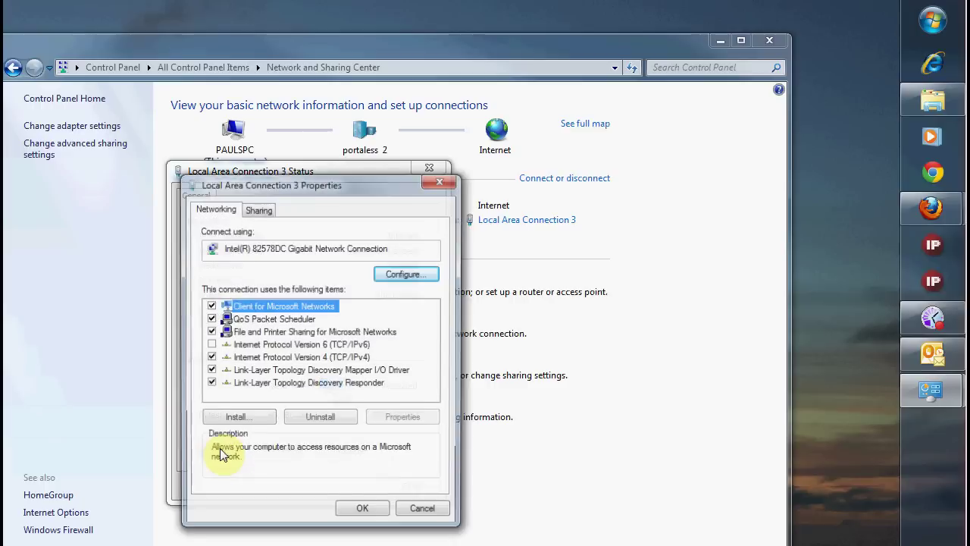
{"action": "left_click", "coordinate": [260, 359]}
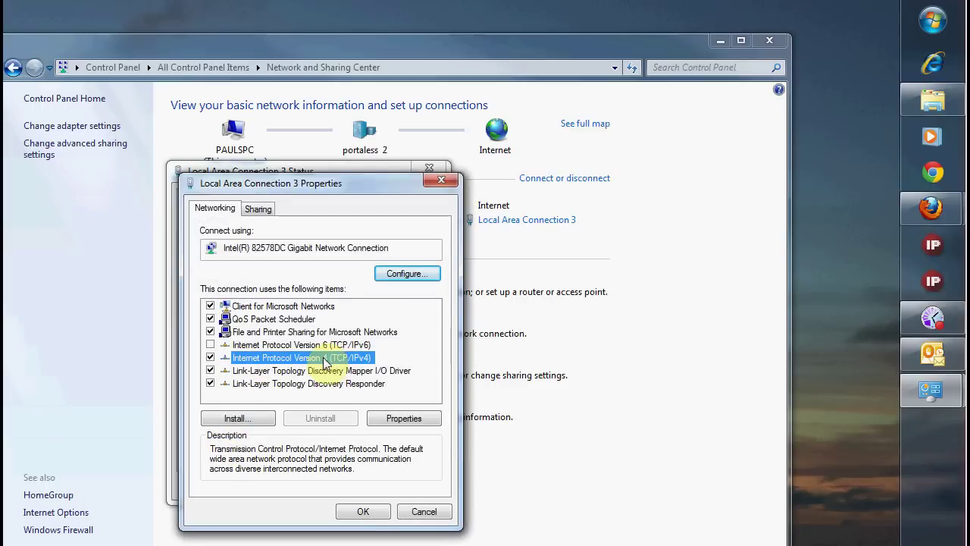
{"action": "left_click", "coordinate": [404, 417]}
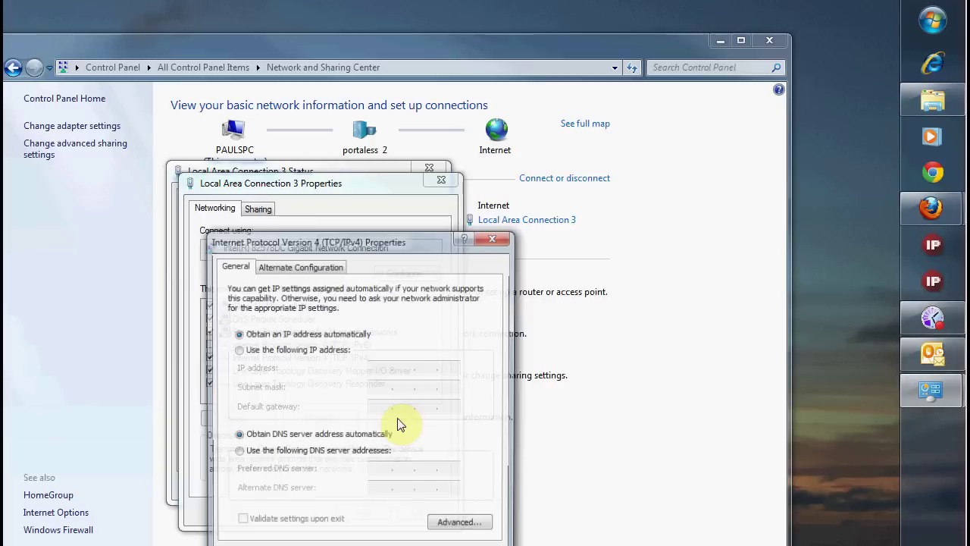
Assign the static IP address 192.168.1.20 with subnet mask 255.255.255.0 and close the connection dialogs
{"action": "left_click", "coordinate": [239, 353]}
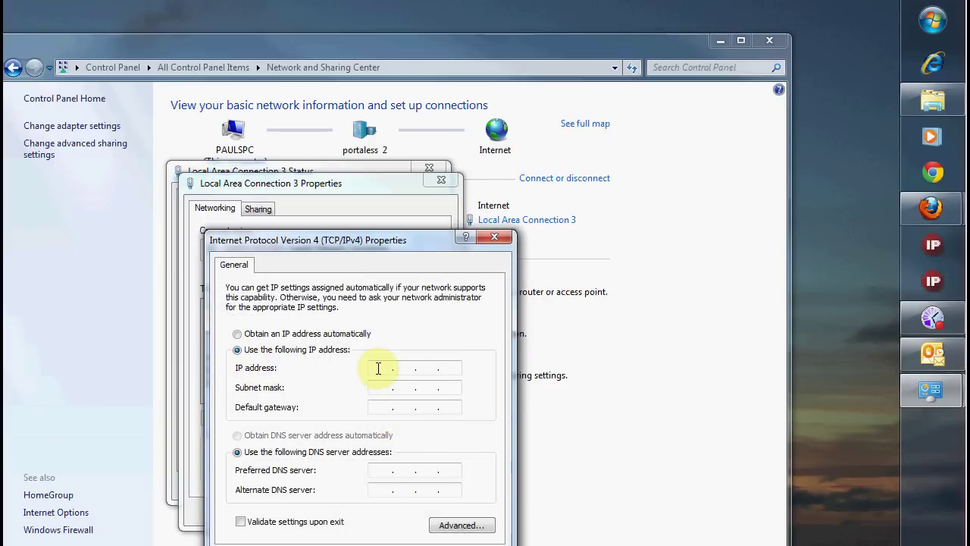
{"action": "type", "text": "192.168."}
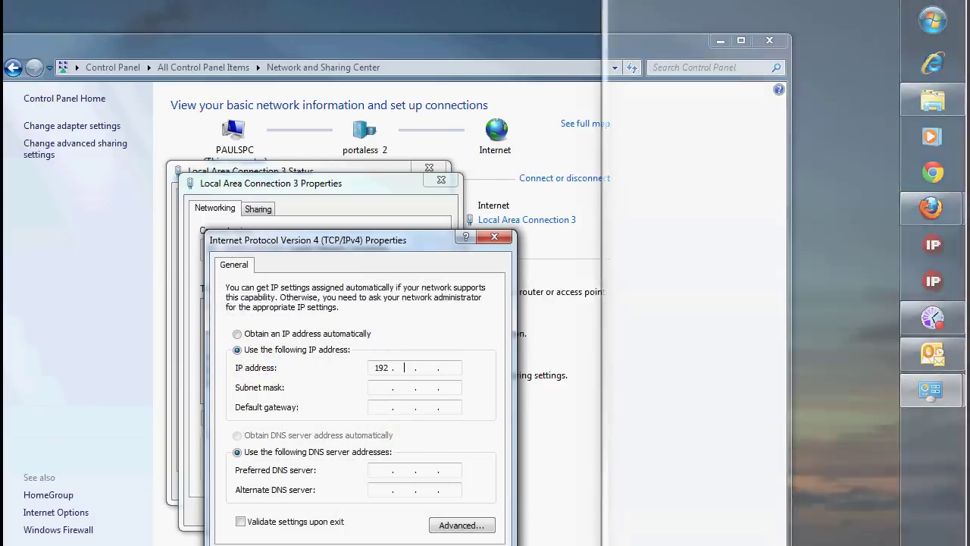
{"action": "type", "text": "1.20"}
{"action": "key", "text": "Tab"}
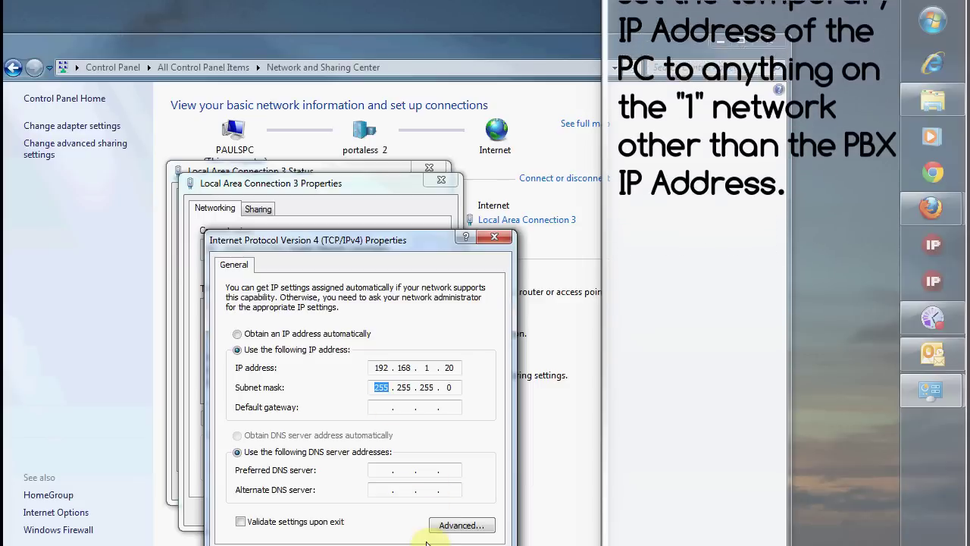
{"action": "left_click_drag", "start_coordinate": [409, 239], "coordinate": [434, 197]}
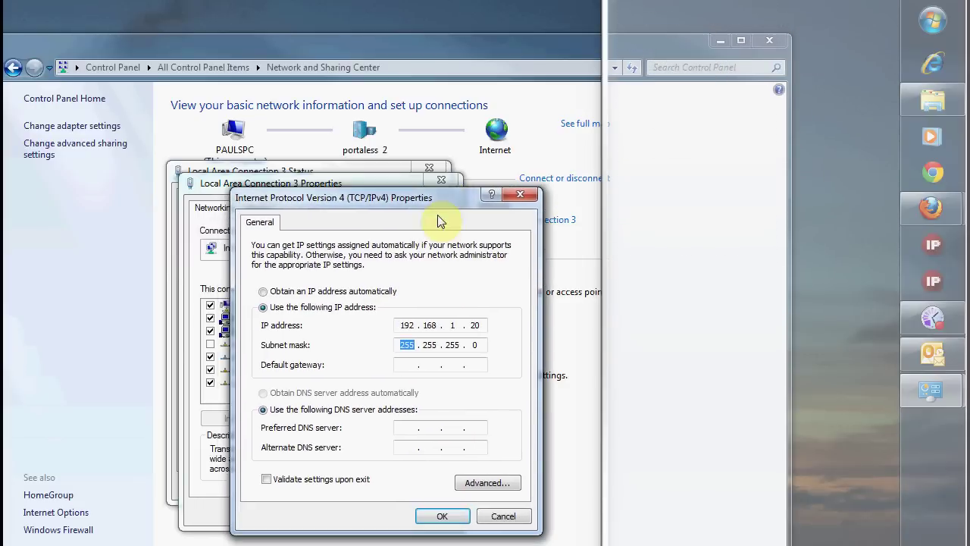
{"action": "left_click", "coordinate": [444, 516]}
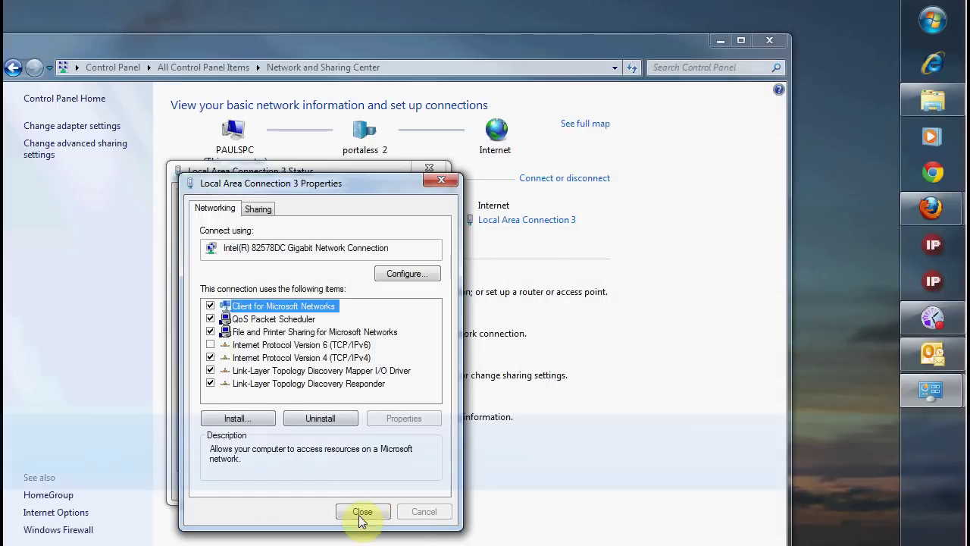
{"action": "left_click", "coordinate": [363, 515]}
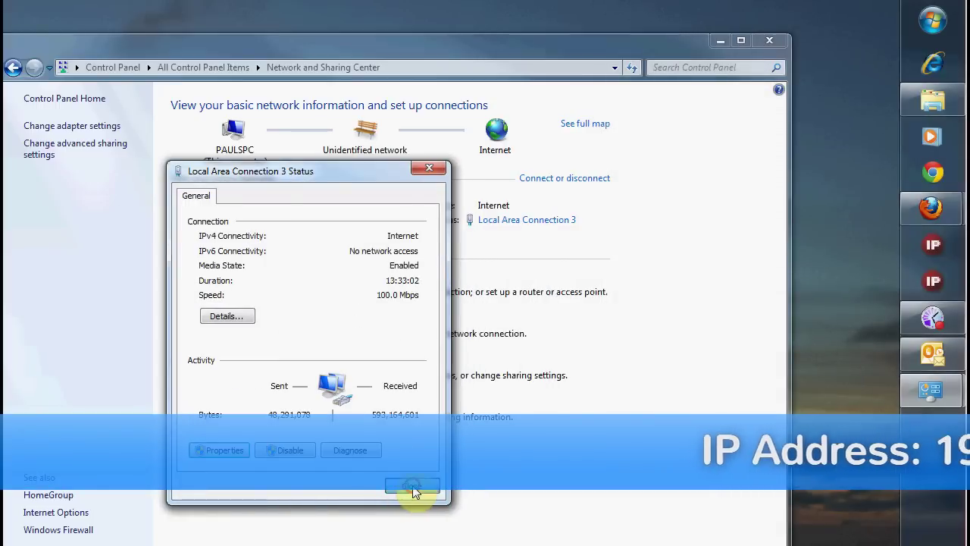
{"action": "left_click", "coordinate": [411, 486]}
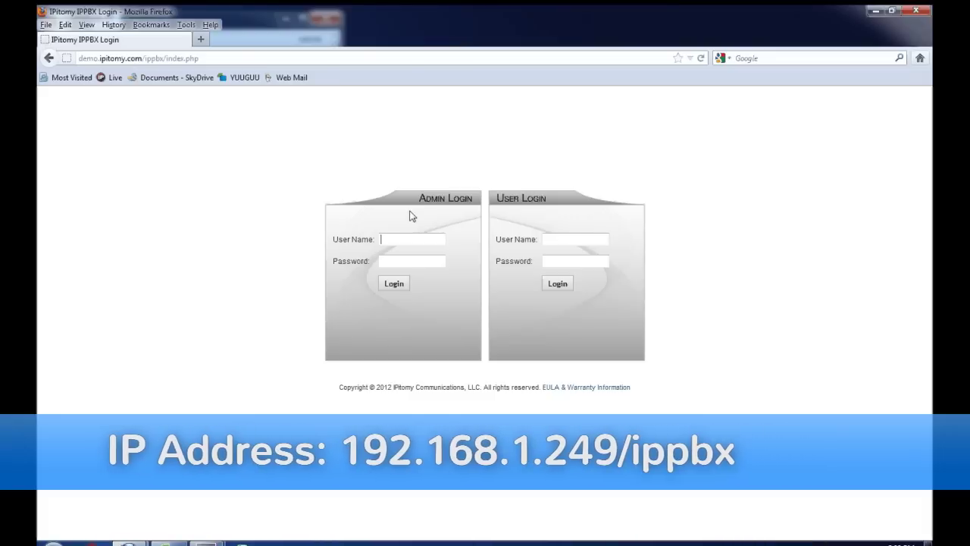
Log in to the IPitomy IPPBX admin page in Firefox with user name pbxadmin and the account password
{"action": "type", "text": "xadmin"}
{"action": "key", "text": "Tab"}
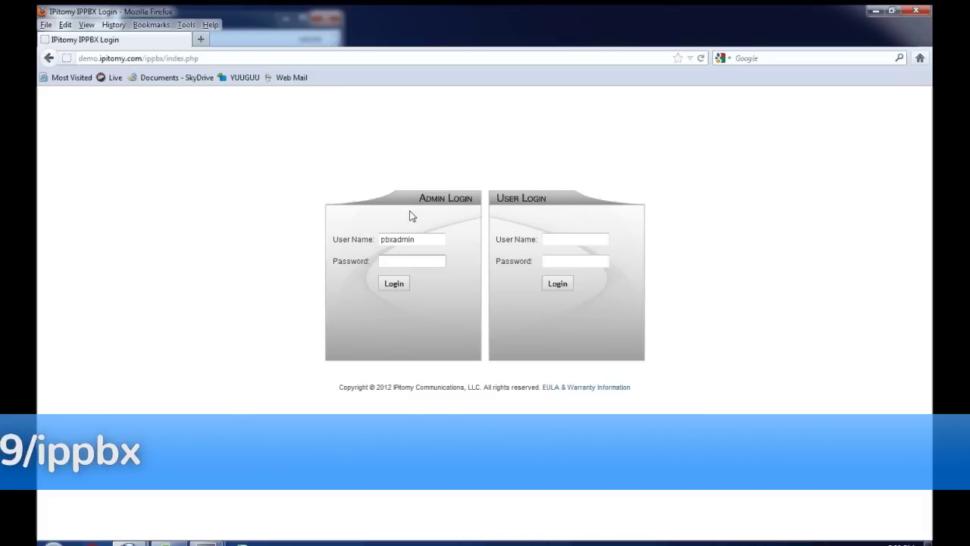
{"action": "type", "text": "p•••••"}
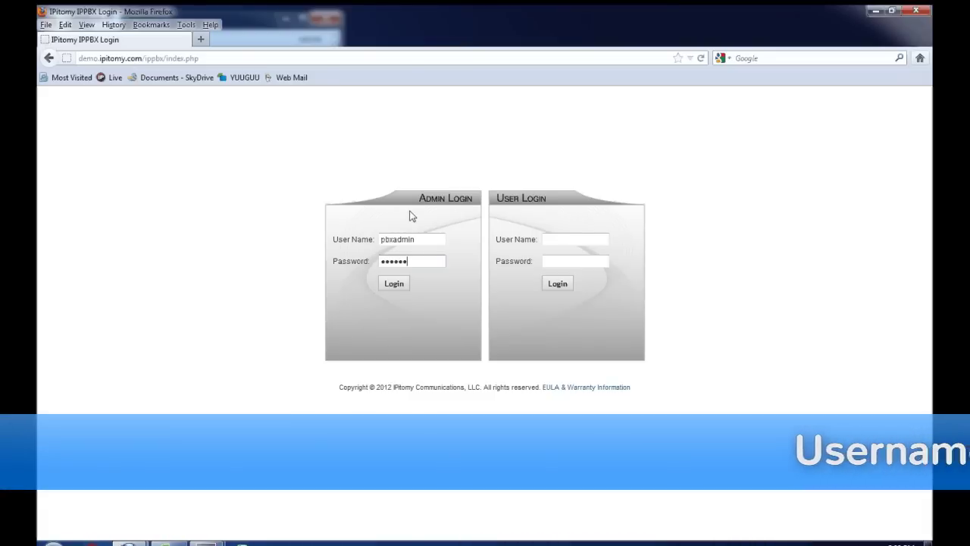
{"action": "type", "text": "y"}
{"action": "key", "text": "Return"}
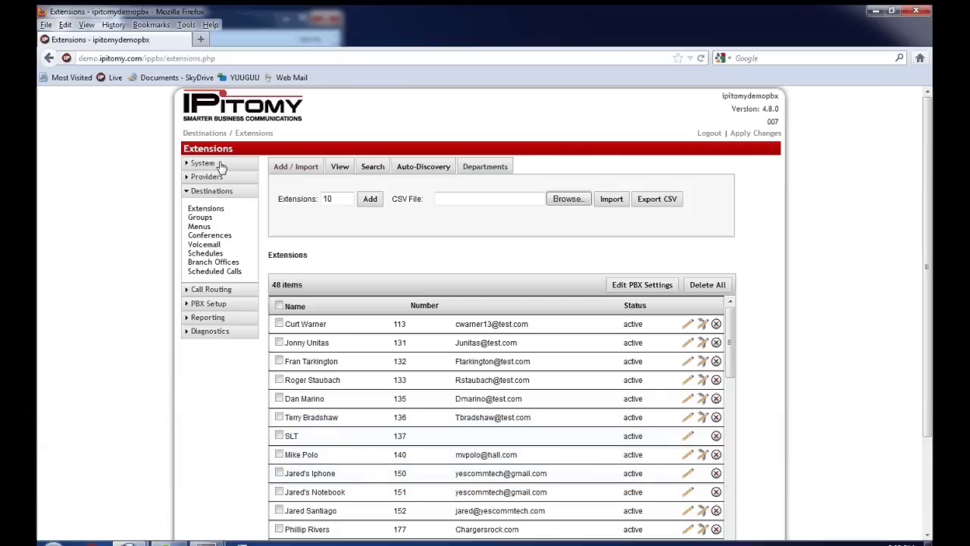
Open the PBX system's Networking Setup and save its static TCP/IP settings
{"action": "left_click", "coordinate": [218, 164]}
{"action": "left_click", "coordinate": [209, 182]}
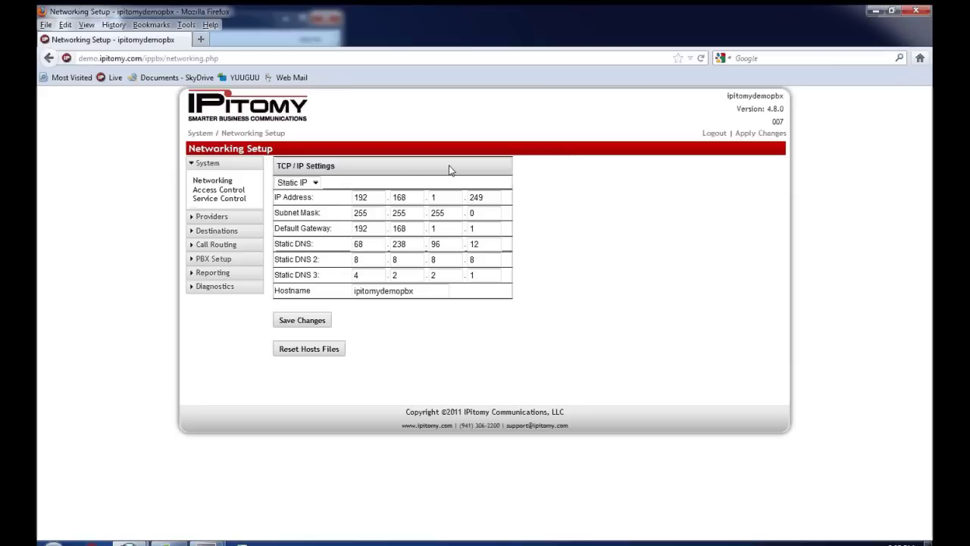
{"action": "left_click", "coordinate": [300, 321]}
Add the local network 10.1.10.0 with subnet mask 255.255.255.0 to the PBX's SIP networking settings and save the changes
{"action": "left_click", "coordinate": [199, 262]}
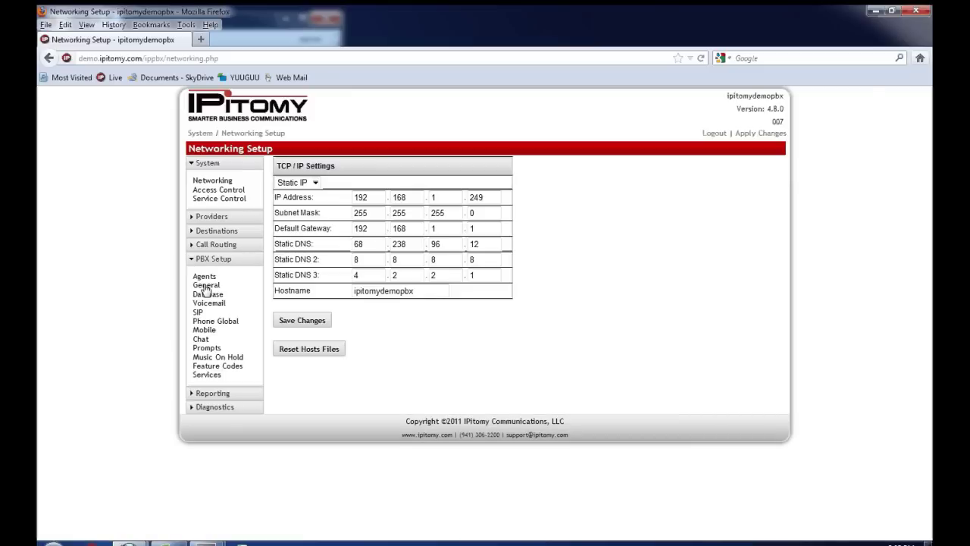
{"action": "left_click", "coordinate": [198, 311]}
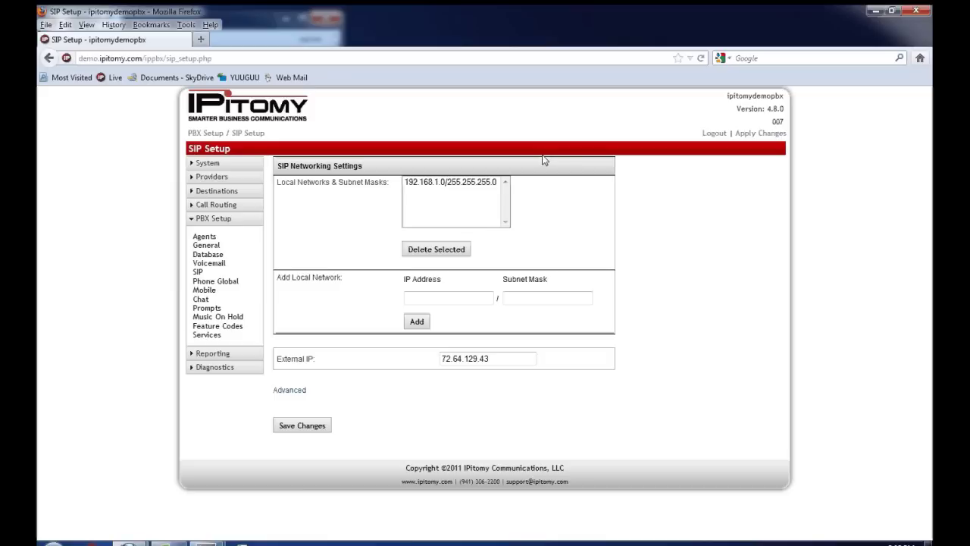
{"action": "left_click", "coordinate": [489, 297]}
{"action": "type", "text": "10.1.10"}
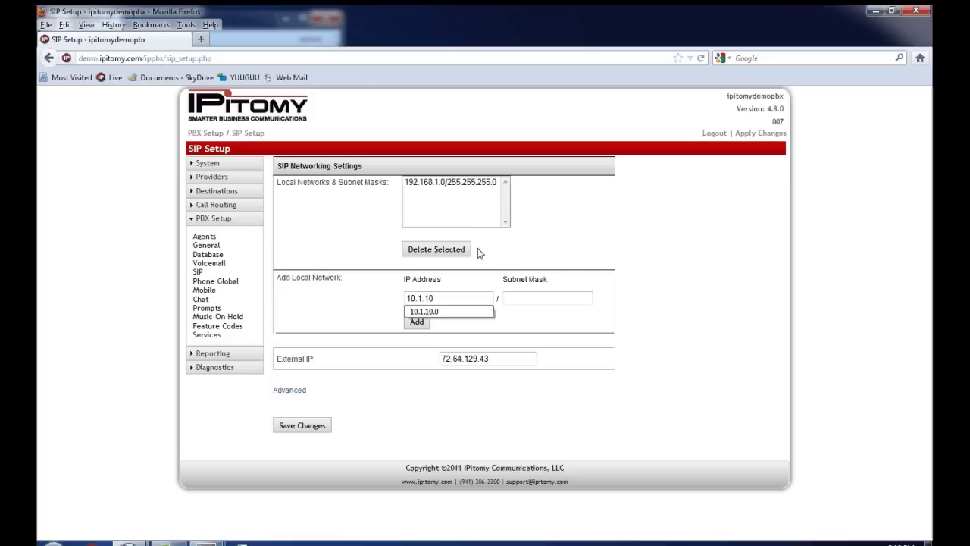
{"action": "type", "text": ".0"}
{"action": "left_click", "coordinate": [529, 296]}
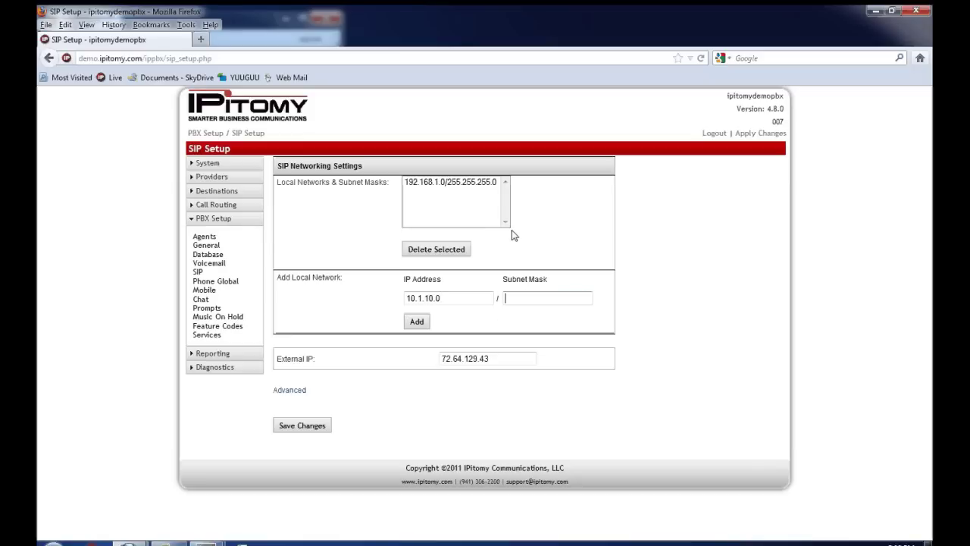
{"action": "type", "text": "255.225"}
{"action": "key", "text": "BackSpace"}
{"action": "key", "text": "BackSpace"}
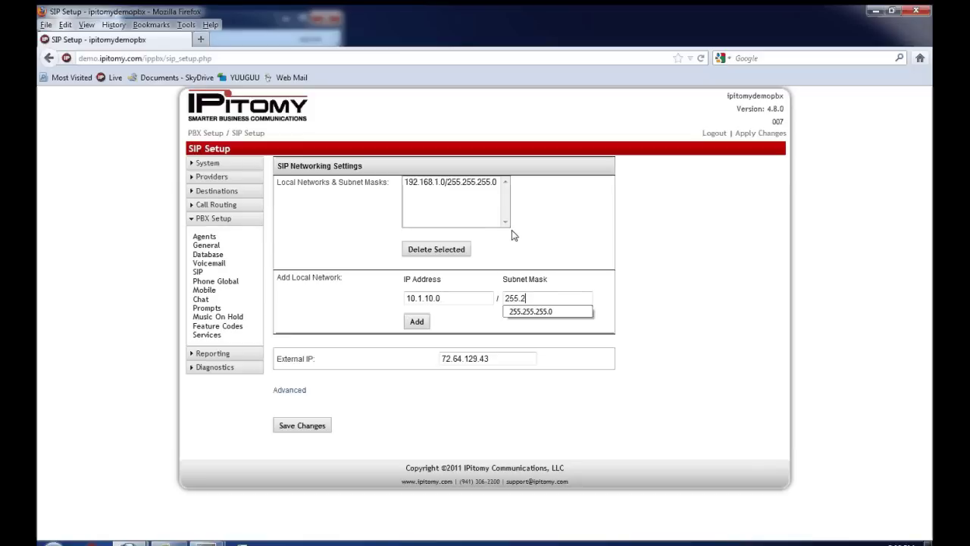
{"action": "type", "text": "55.255.0"}
{"action": "left_click", "coordinate": [416, 322]}
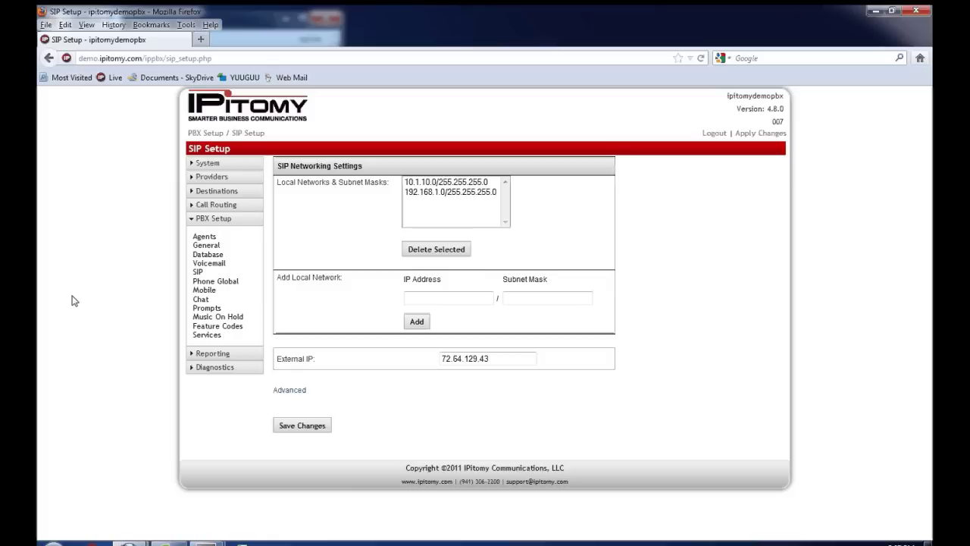
{"action": "left_click", "coordinate": [302, 428]}
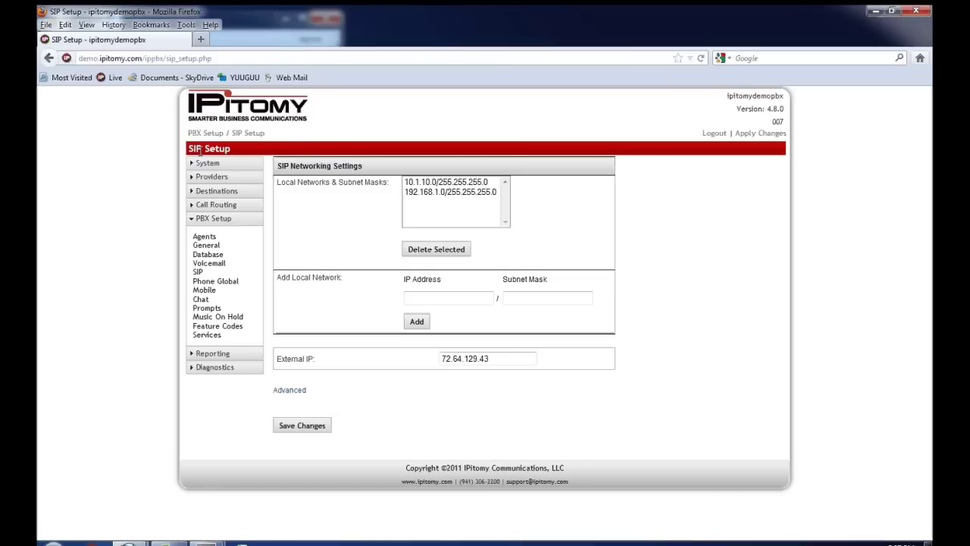
Load the recommended defaults into the system's Access Control List
{"action": "left_click", "coordinate": [208, 164]}
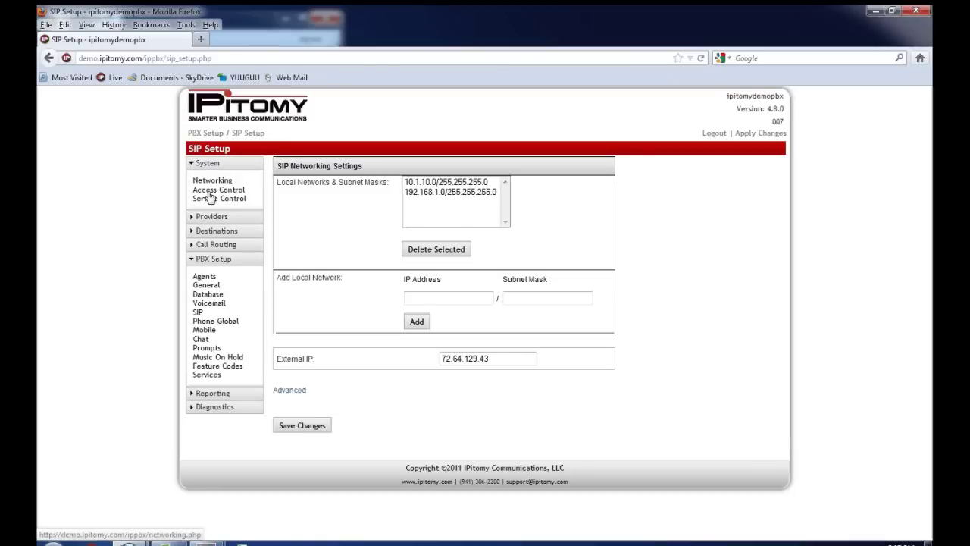
{"action": "left_click", "coordinate": [209, 192]}
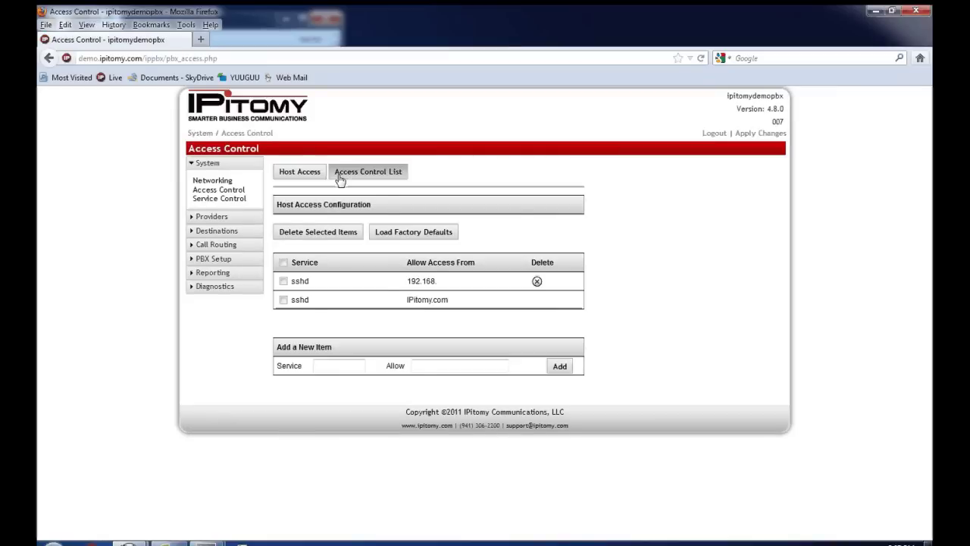
{"action": "left_click", "coordinate": [340, 176]}
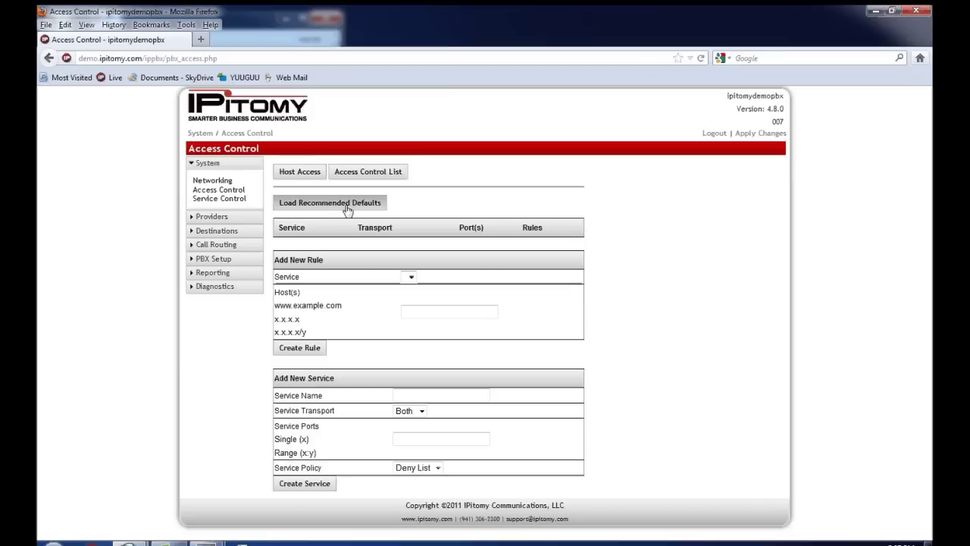
{"action": "left_click", "coordinate": [347, 208]}
Examine the SIP service's drop-all-except rule and its allowed local networks in the access control list
{"action": "scroll", "coordinate": [645, 260], "scroll_direction": "down", "scroll_amount": 2}
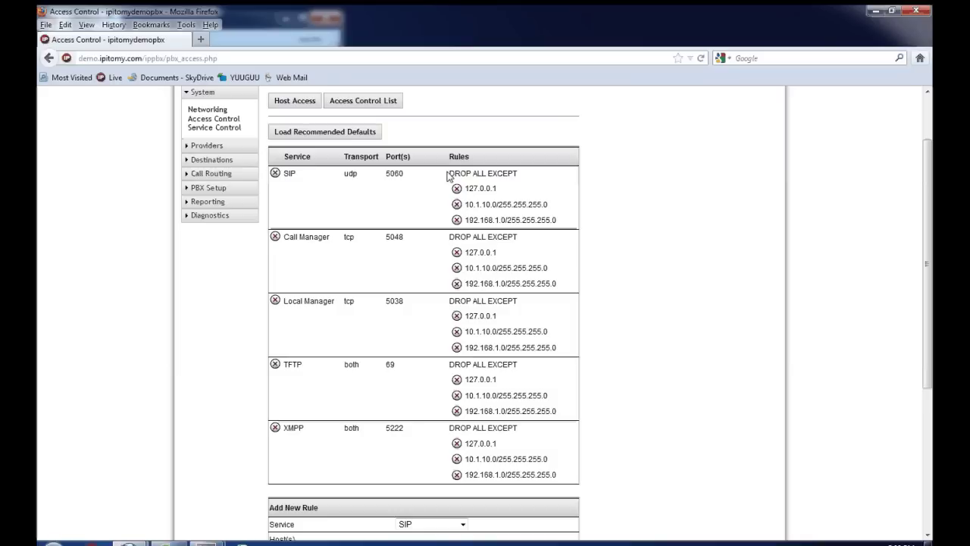
{"action": "left_click_drag", "start_coordinate": [447, 175], "coordinate": [522, 174]}
{"action": "left_click_drag", "start_coordinate": [572, 217], "coordinate": [464, 188]}
{"action": "left_click", "coordinate": [721, 261]}
{"action": "left_click", "coordinate": [541, 205]}
{"action": "triple_click", "coordinate": [540, 205]}
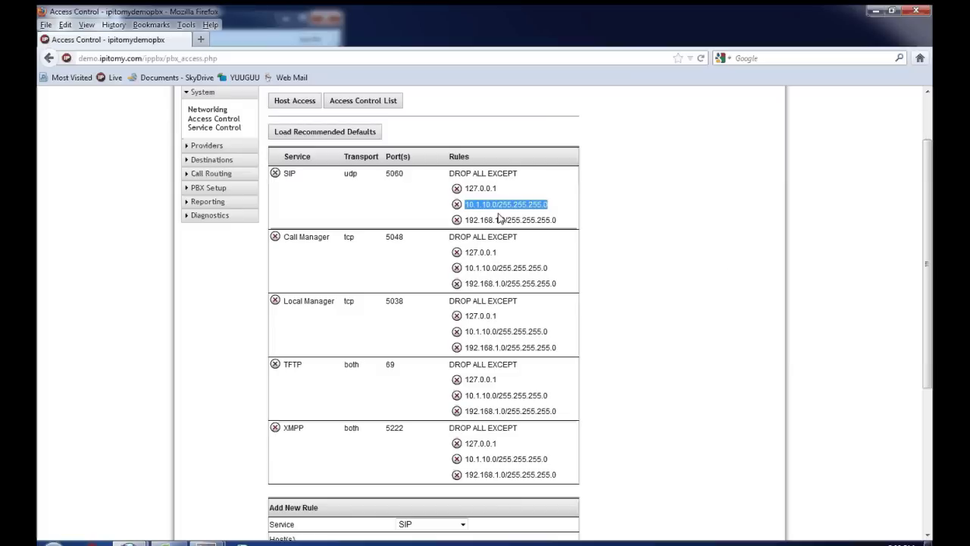
{"action": "triple_click", "coordinate": [466, 219]}
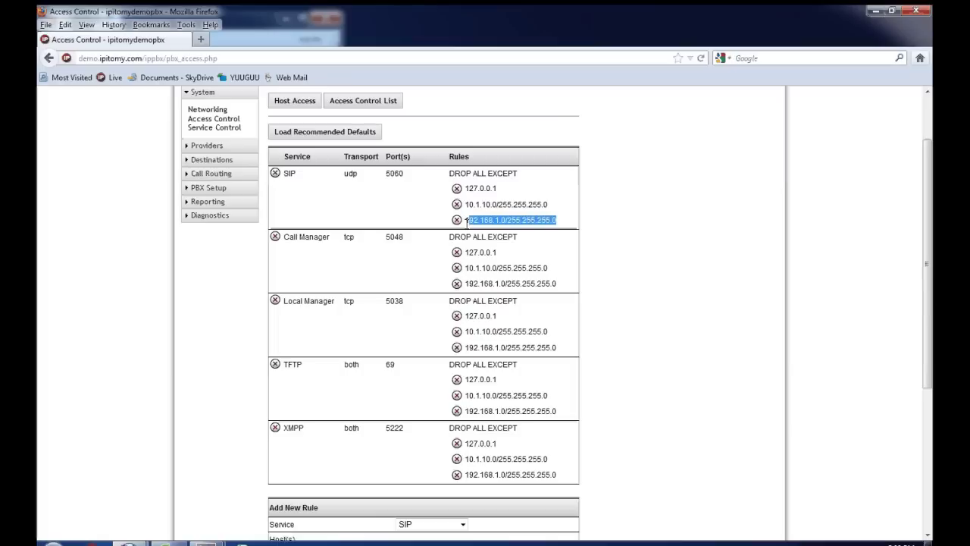
{"action": "left_click", "coordinate": [686, 276]}
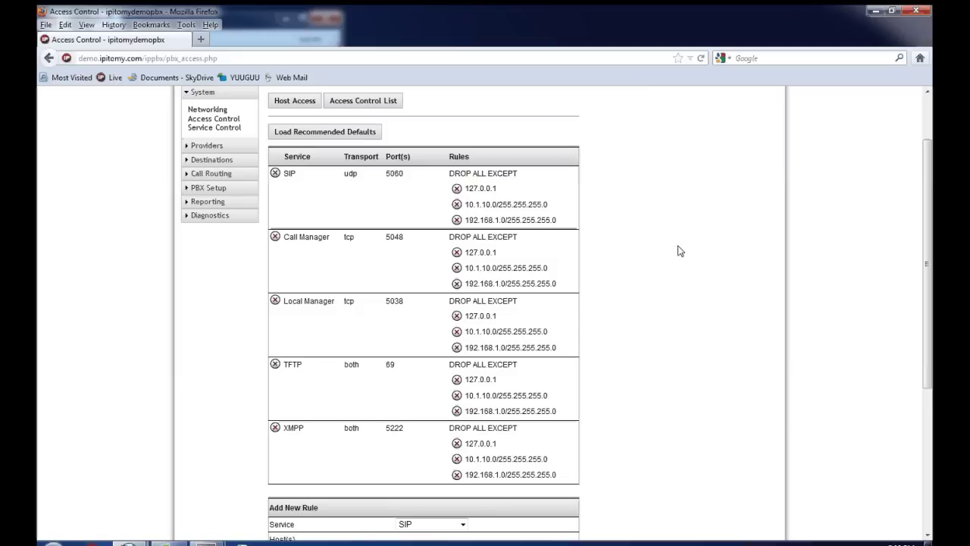
{"action": "left_click_drag", "start_coordinate": [548, 205], "coordinate": [470, 231]}
{"action": "left_click", "coordinate": [698, 220]}
Create a SIP access rule allowing the host 45.20.12.20/32 and check its entry in the rules
{"action": "scroll", "coordinate": [656, 312], "scroll_direction": "down", "scroll_amount": 2}
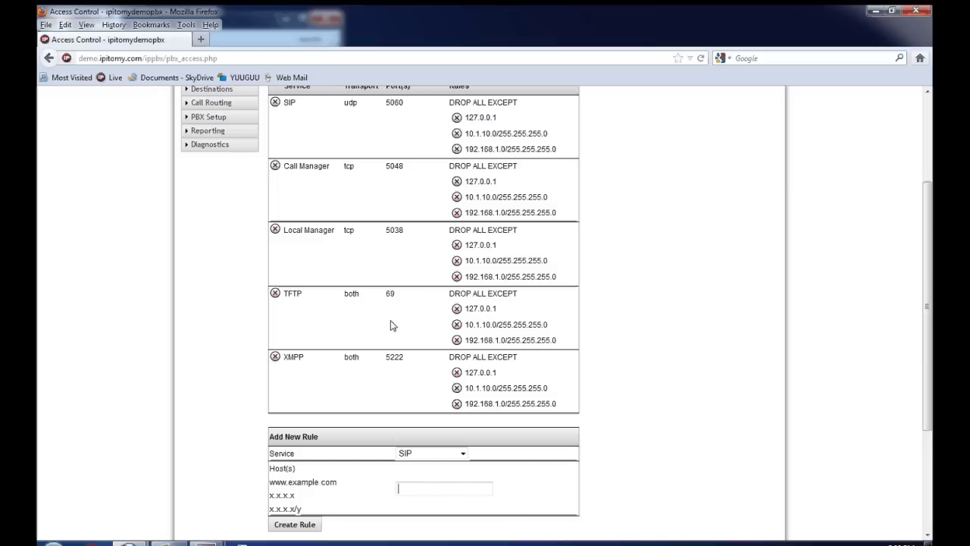
{"action": "type", "text": "45.20.12.20/32"}
{"action": "left_click", "coordinate": [305, 524]}
{"action": "left_click_drag", "start_coordinate": [517, 306], "coordinate": [462, 306]}
{"action": "left_click", "coordinate": [309, 280]}
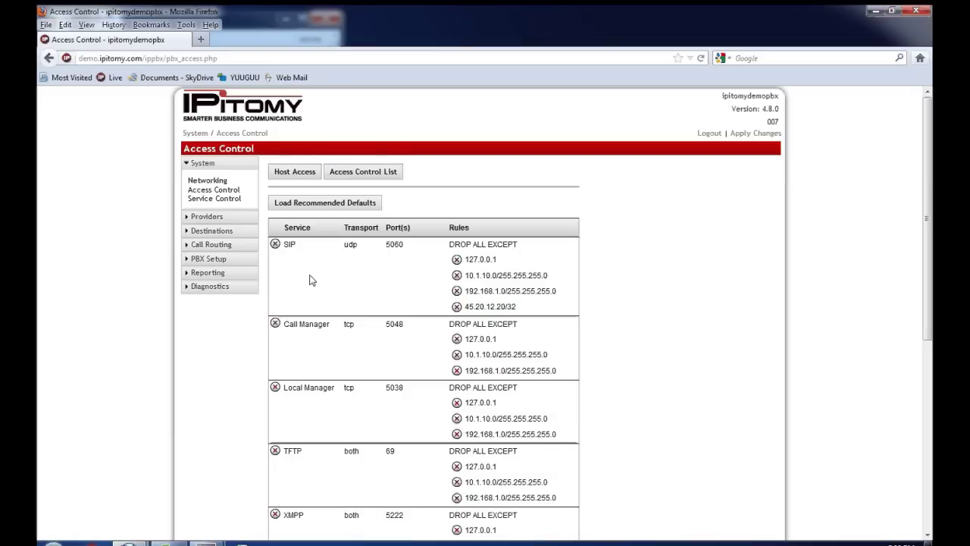